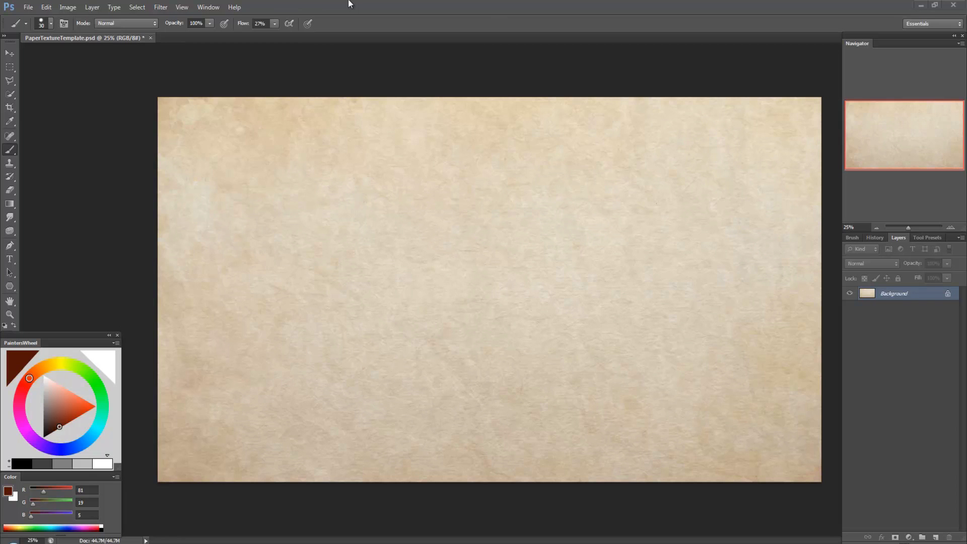
Step: Show the Brush settings panel
{"action": "left_click", "coordinate": [208, 7]}
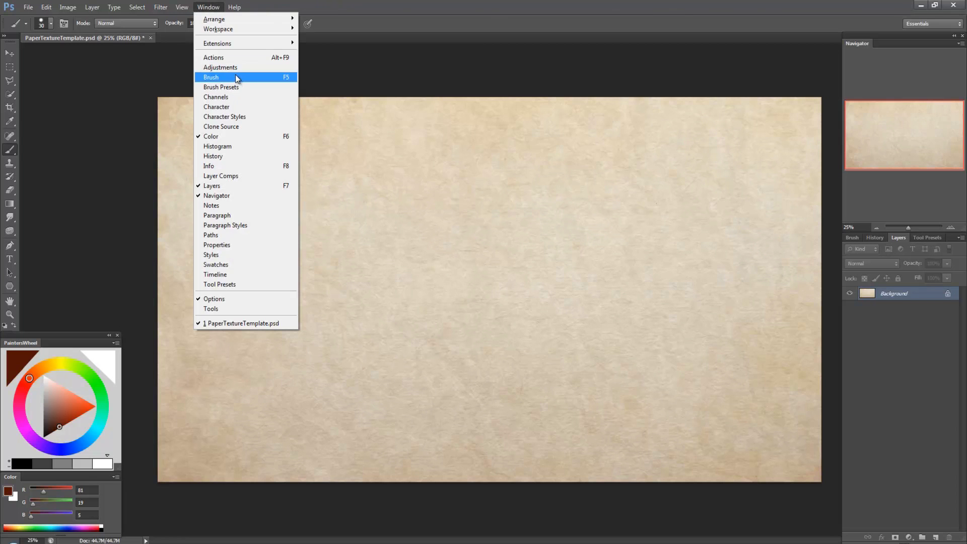
{"action": "left_click", "coordinate": [423, 78]}
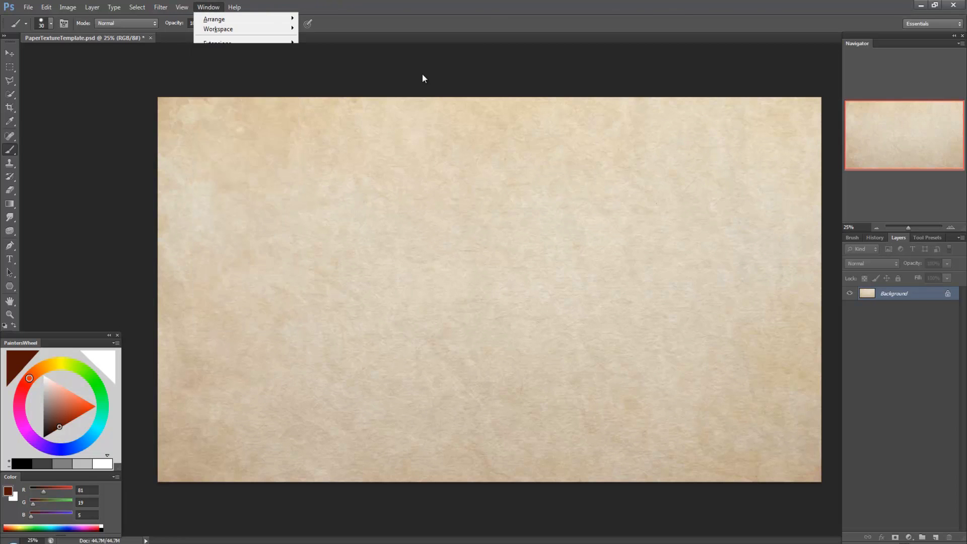
{"action": "left_click", "coordinate": [851, 237]}
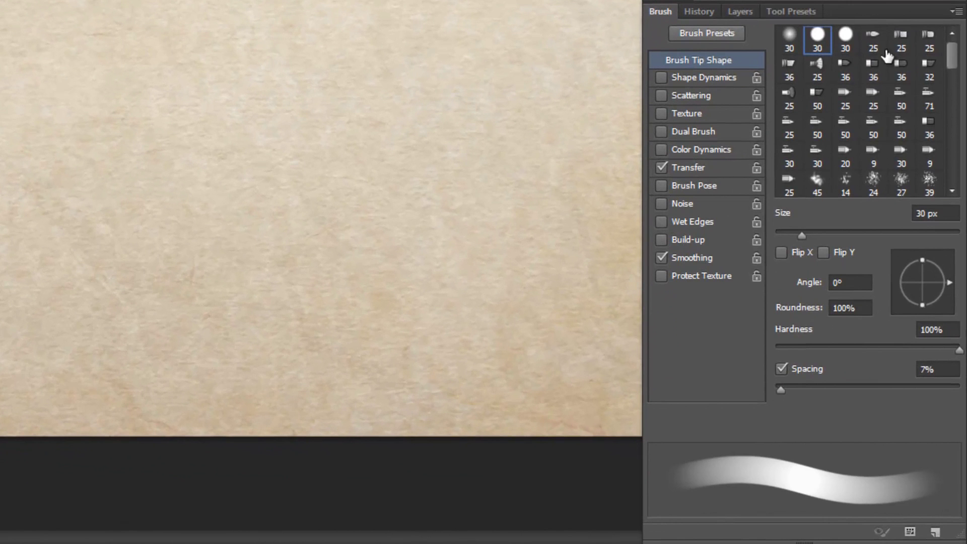
Step: Compare several bristle tips and the Transfer settings, settling on the 36 px Flat Curve tip
{"action": "left_click", "coordinate": [845, 100]}
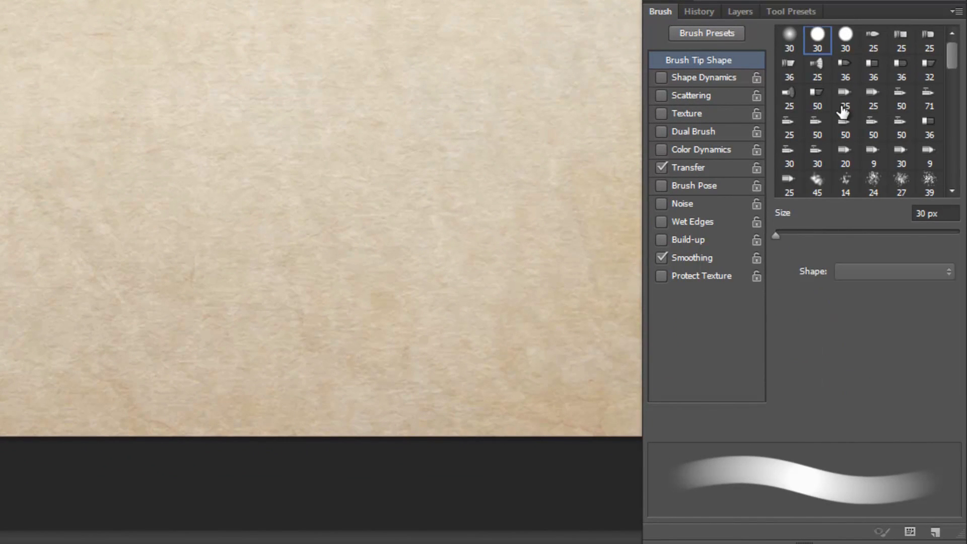
{"action": "left_click", "coordinate": [880, 135]}
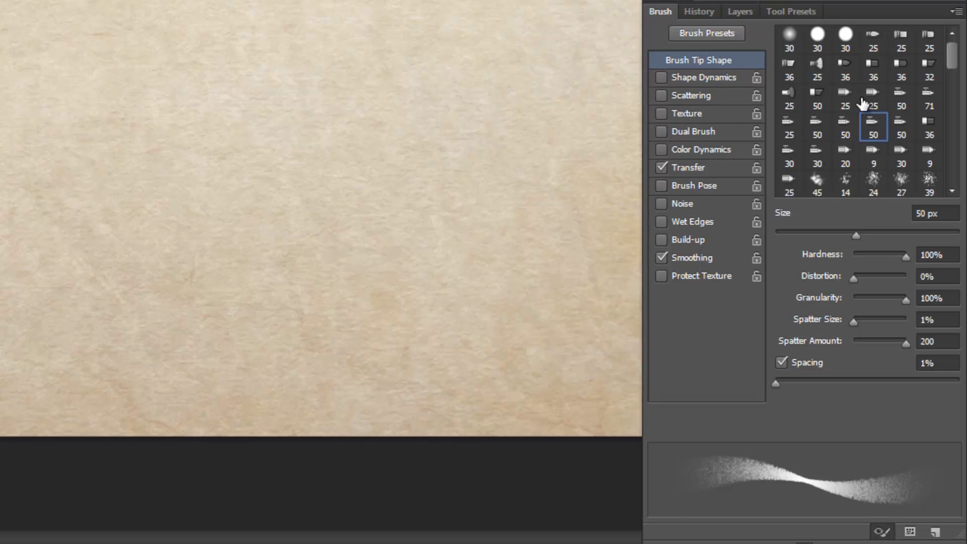
{"action": "left_click", "coordinate": [790, 80]}
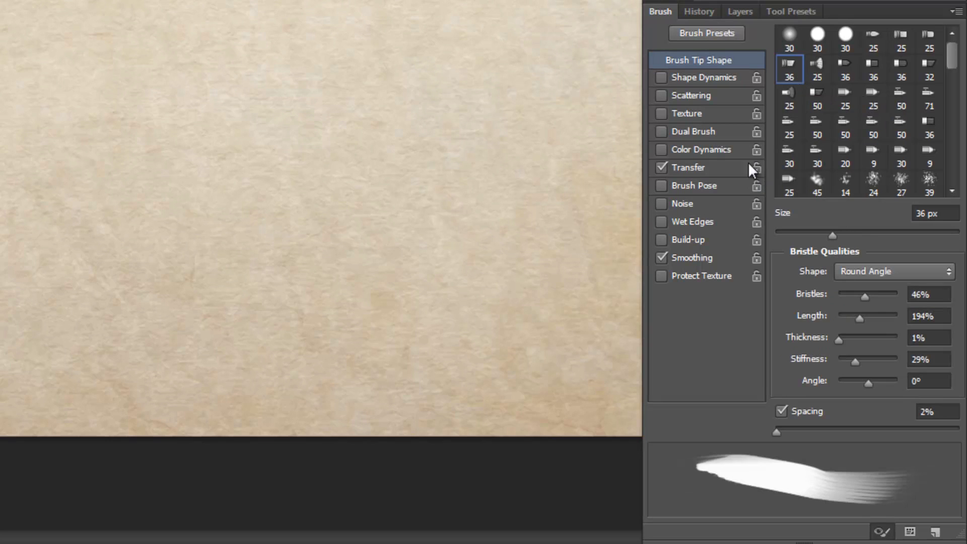
{"action": "left_click", "coordinate": [715, 168]}
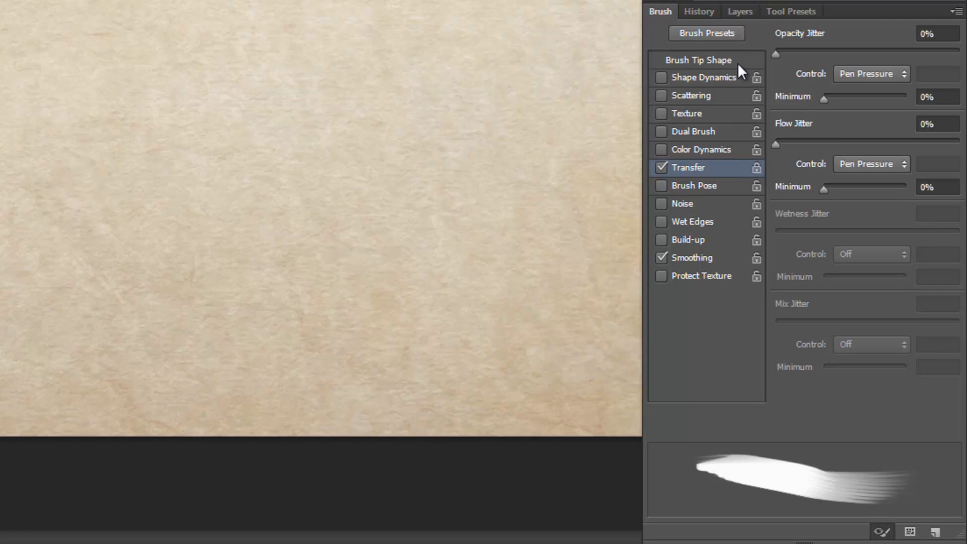
{"action": "left_click", "coordinate": [716, 61]}
{"action": "left_click", "coordinate": [817, 98]}
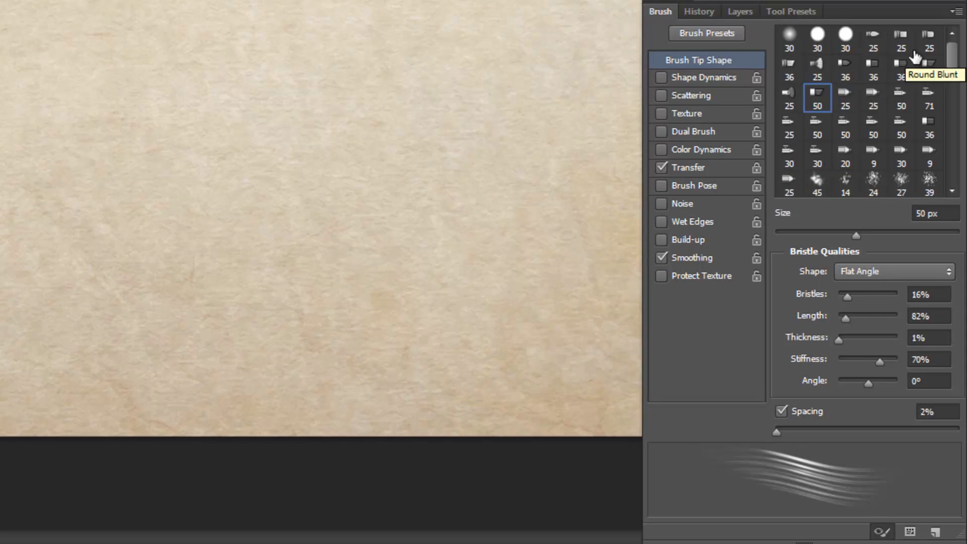
{"action": "left_click", "coordinate": [901, 63]}
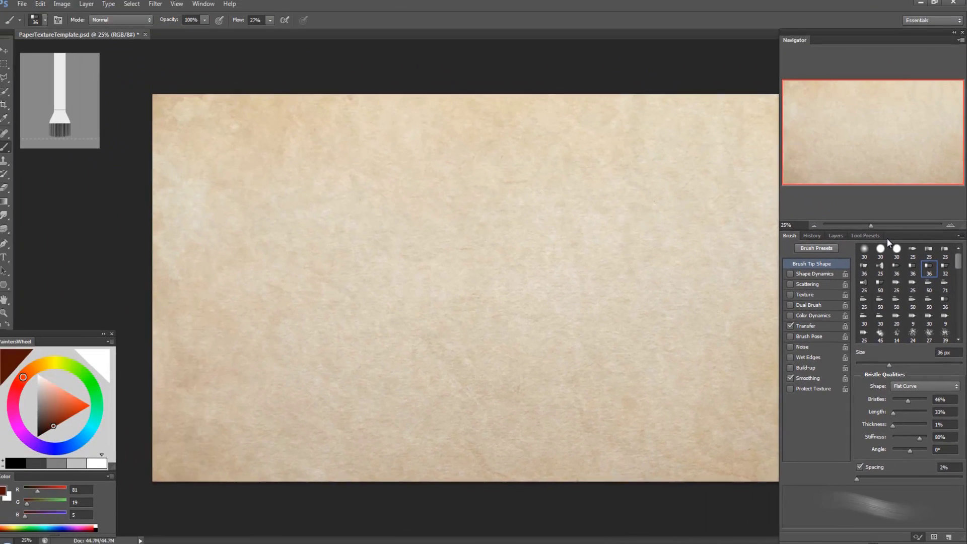
Step: Show the Tool Presets panel from the Window menu
{"action": "left_click", "coordinate": [205, 8]}
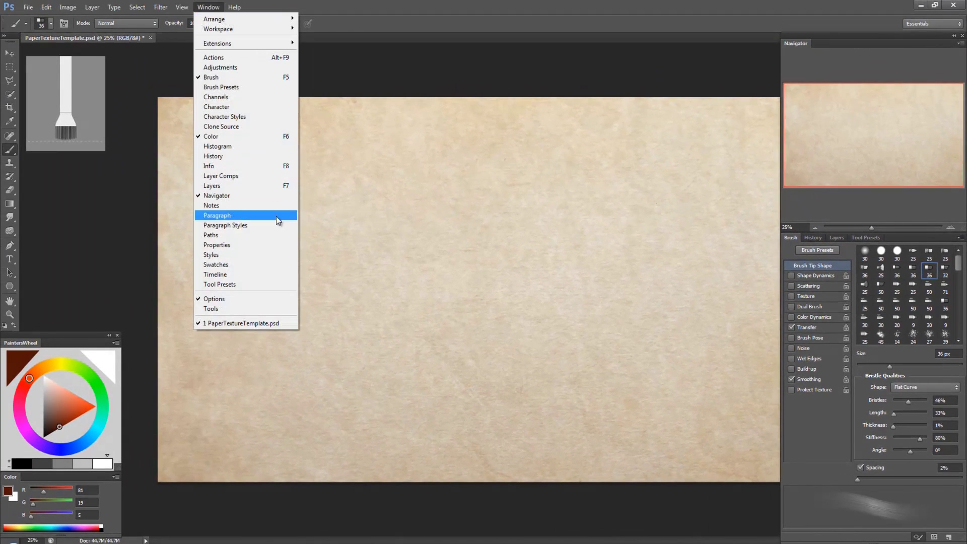
{"action": "left_click", "coordinate": [877, 234]}
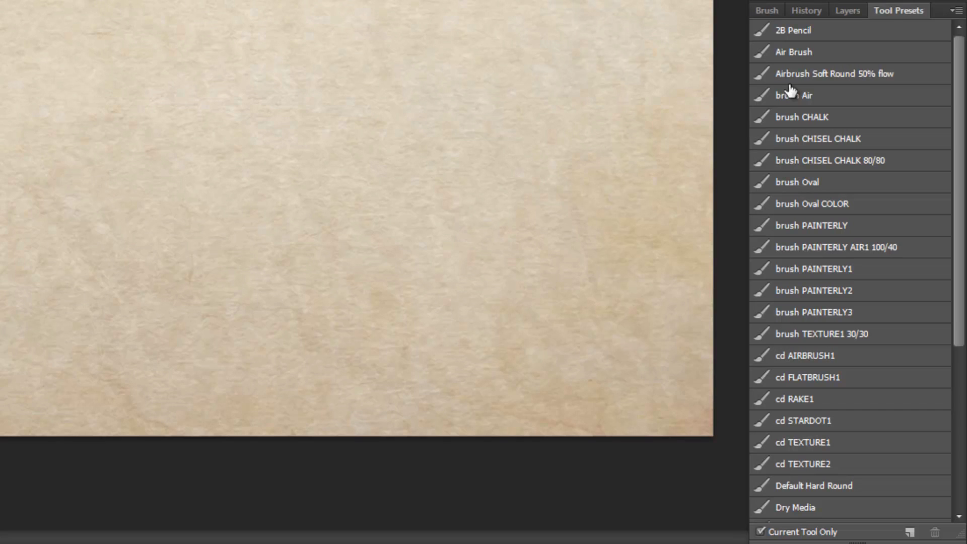
Step: Switch the brush tip to 25 px Erodible Square
{"action": "left_click", "coordinate": [761, 12]}
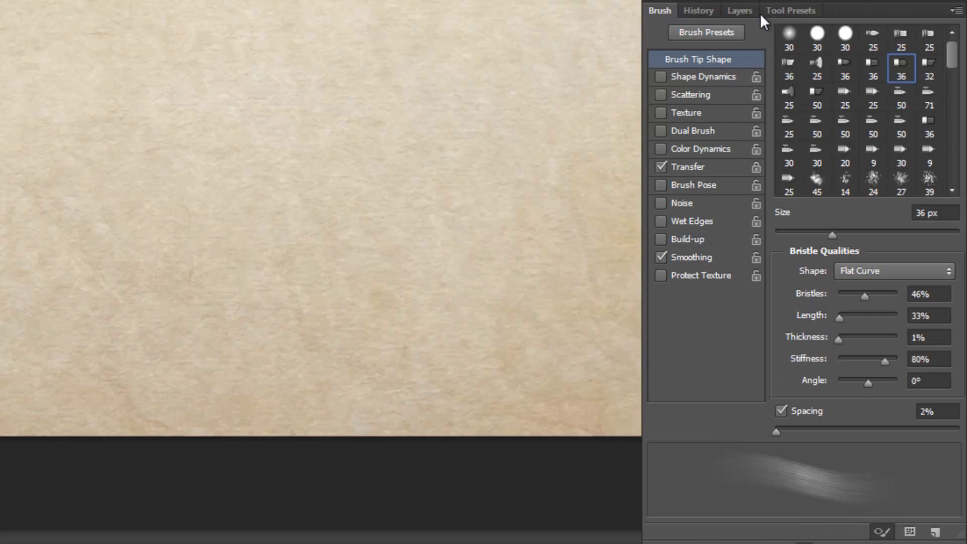
{"action": "left_click", "coordinate": [842, 97]}
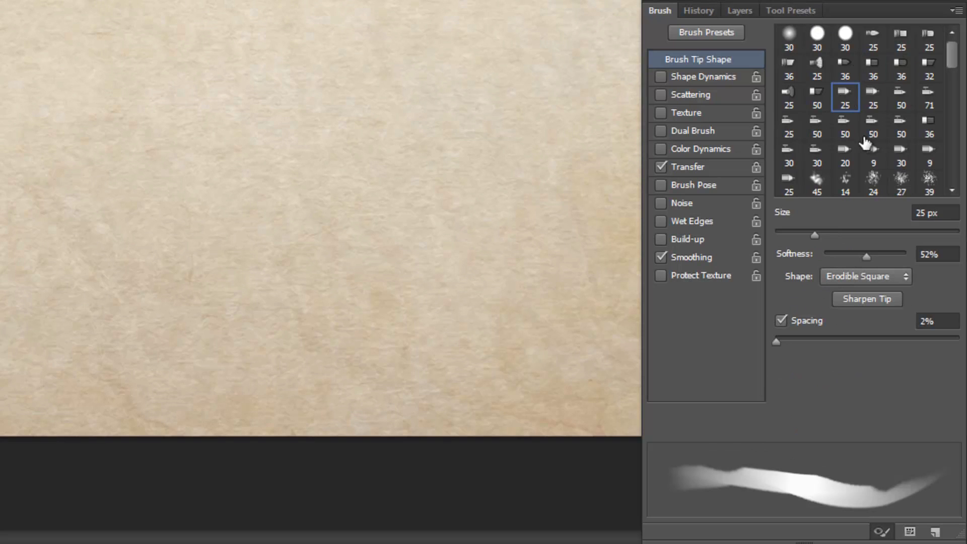
{"action": "left_click", "coordinate": [793, 10]}
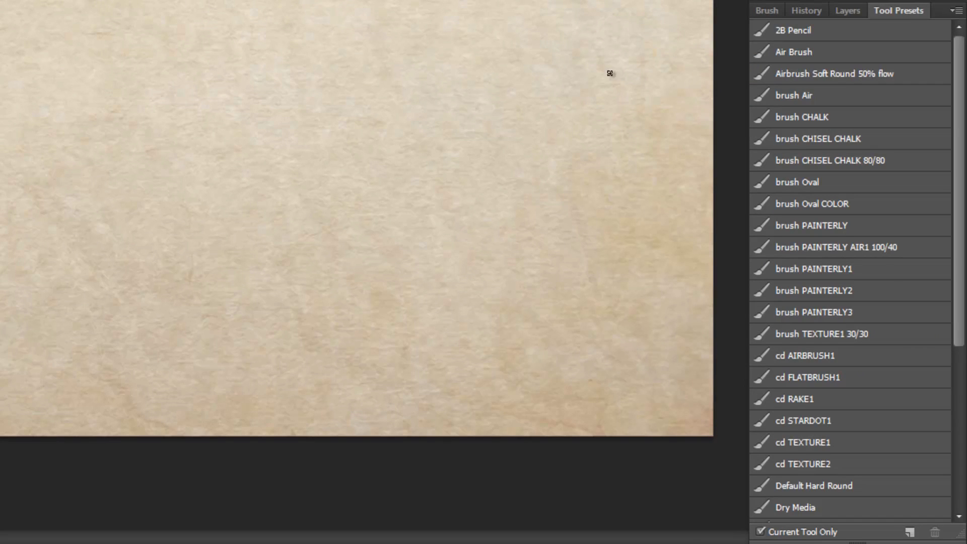
{"action": "left_click", "coordinate": [776, 12]}
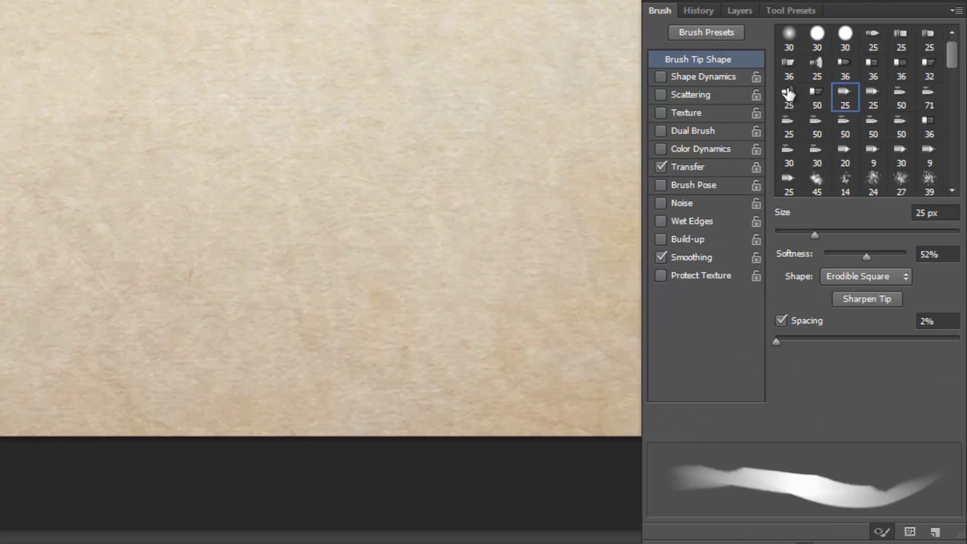
Step: Enable Transfer and Scattering, and set the foreground to golden yellow (R 227, G 196, B 39)
{"action": "left_click", "coordinate": [702, 170]}
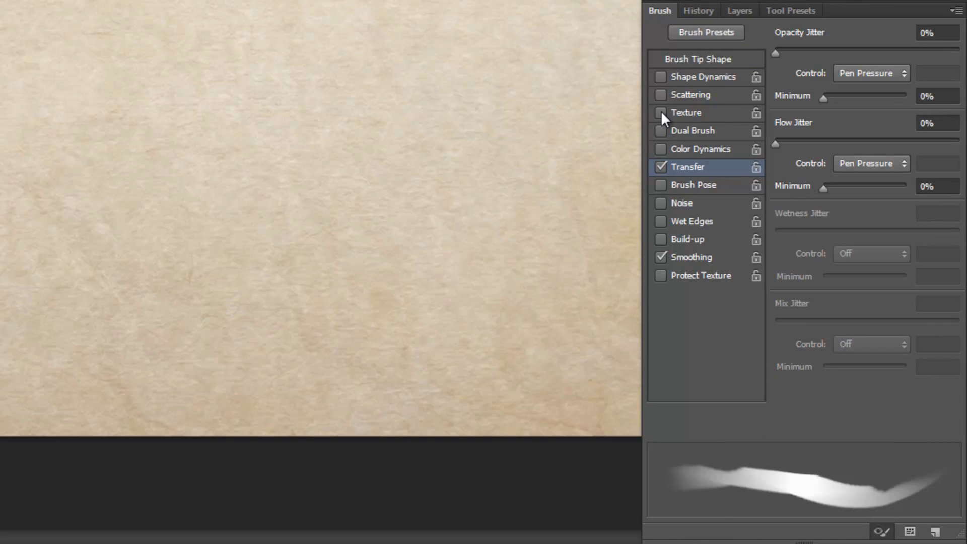
{"action": "left_click", "coordinate": [660, 94]}
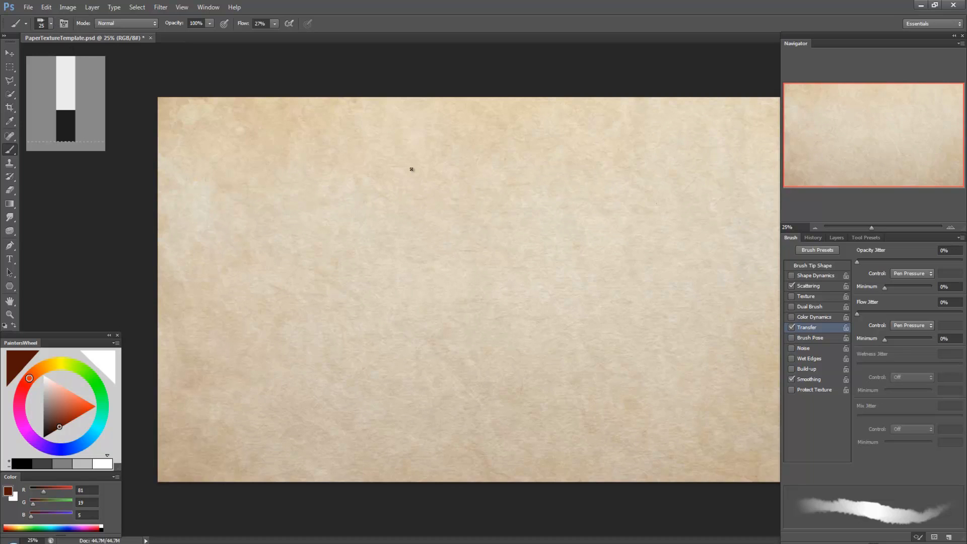
{"action": "left_click", "coordinate": [55, 367]}
{"action": "left_click_drag", "start_coordinate": [71, 391], "coordinate": [87, 401]}
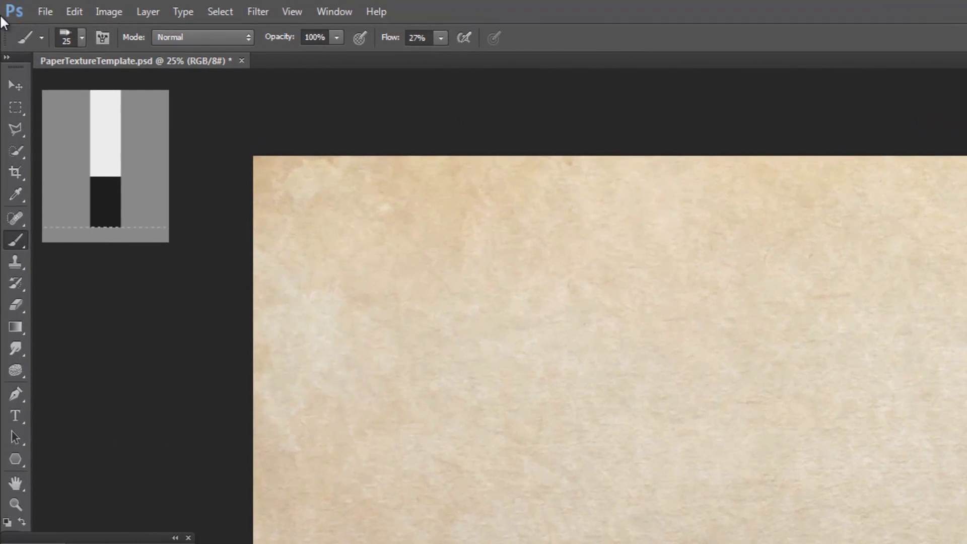
Step: Start a new tool preset named 'Brush Tool Erodible Square 1' with Include Color on
{"action": "left_click", "coordinate": [42, 38]}
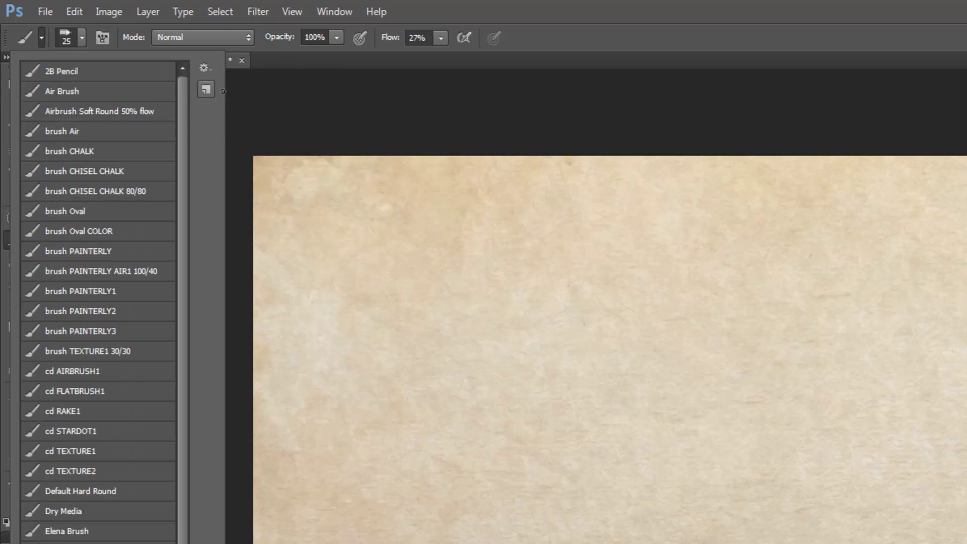
{"action": "left_click", "coordinate": [207, 89]}
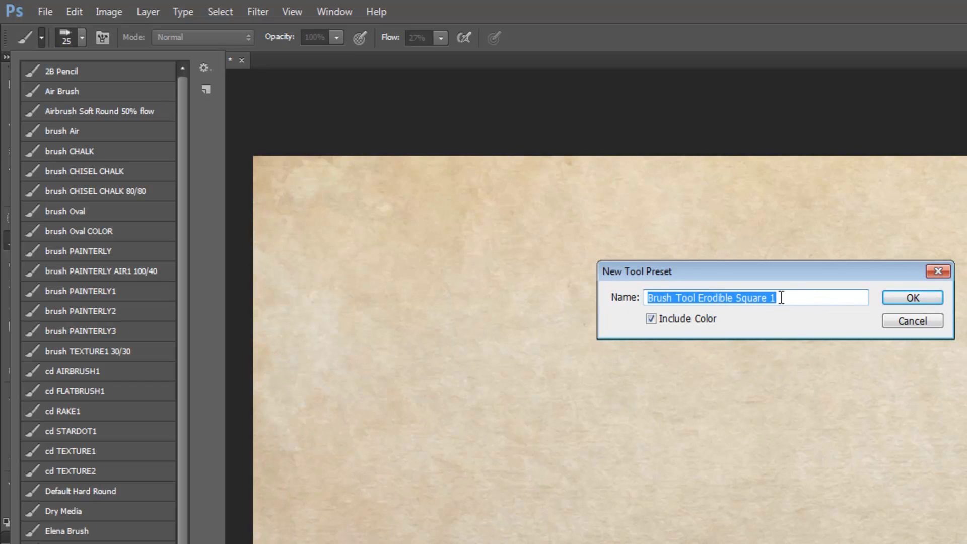
{"action": "left_click", "coordinate": [699, 318]}
{"action": "left_click", "coordinate": [698, 317]}
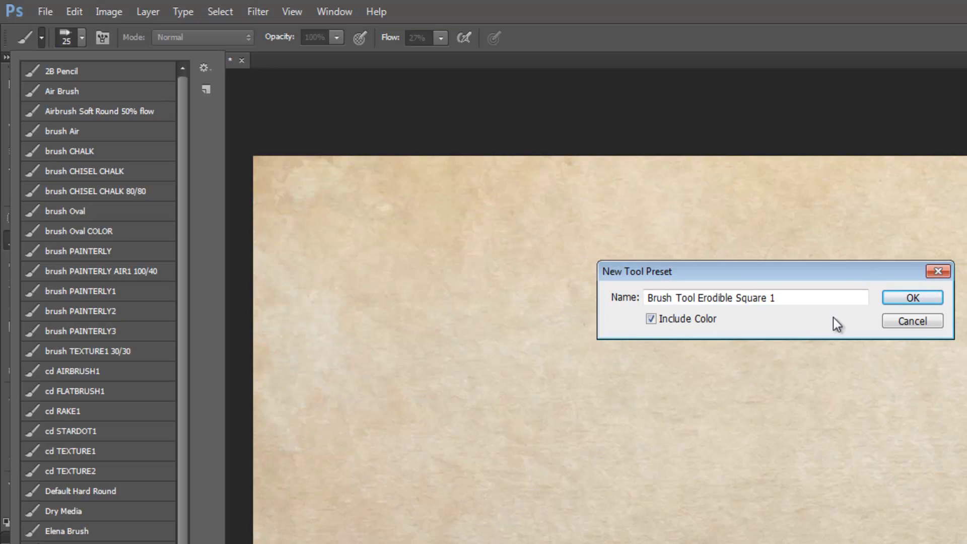
Step: Save the new preset, then load the Sketching Spatter Brush preset
{"action": "left_click", "coordinate": [930, 320]}
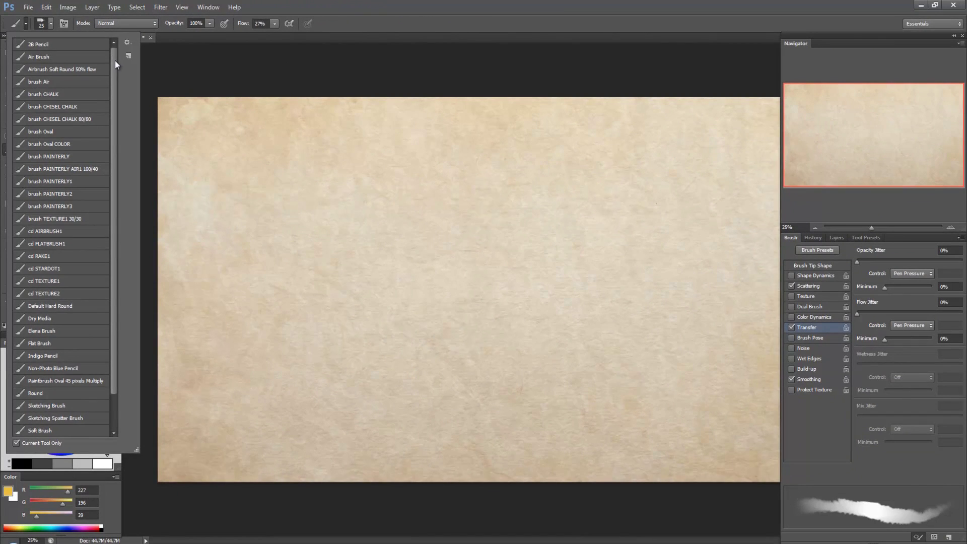
{"action": "scroll", "coordinate": [115, 64], "scroll_direction": "down", "scroll_amount": 3}
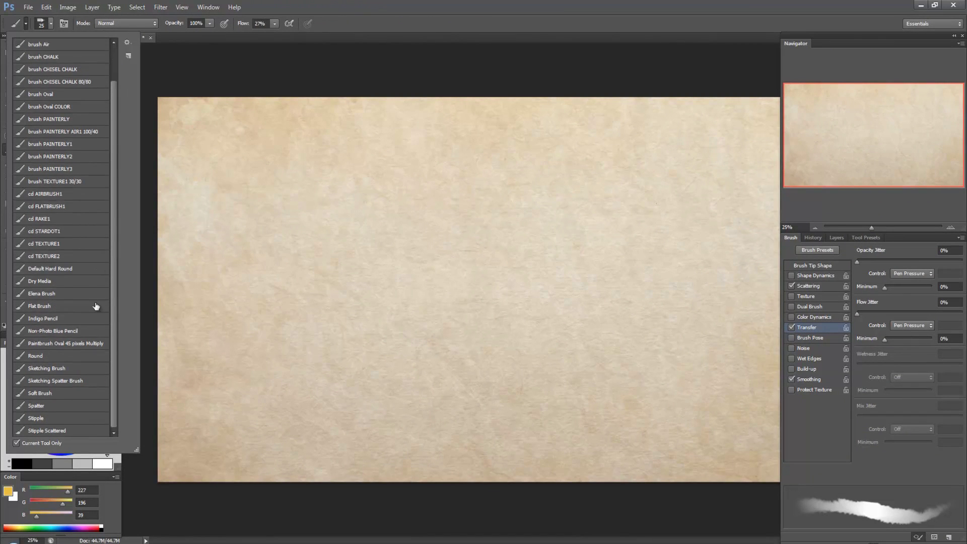
{"action": "left_click", "coordinate": [75, 381]}
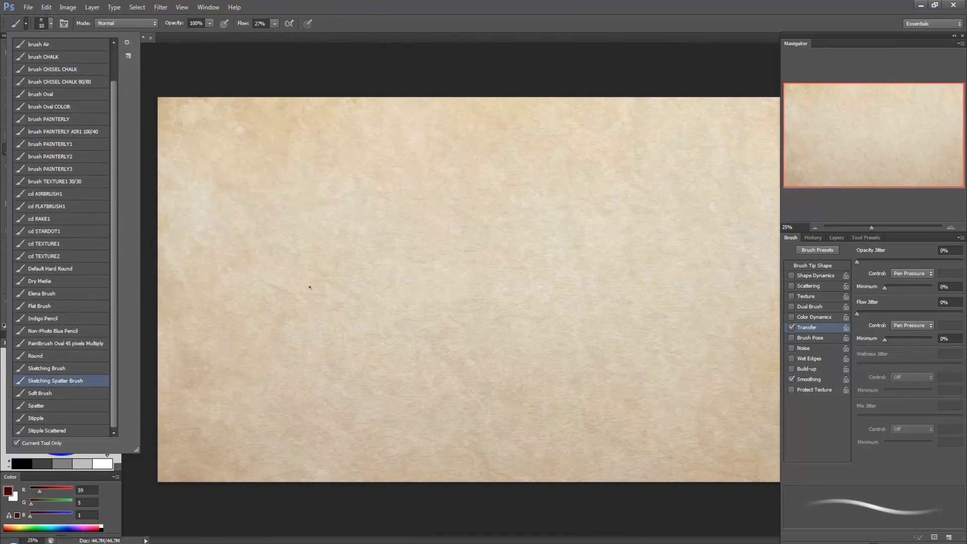
{"action": "left_click", "coordinate": [465, 168]}
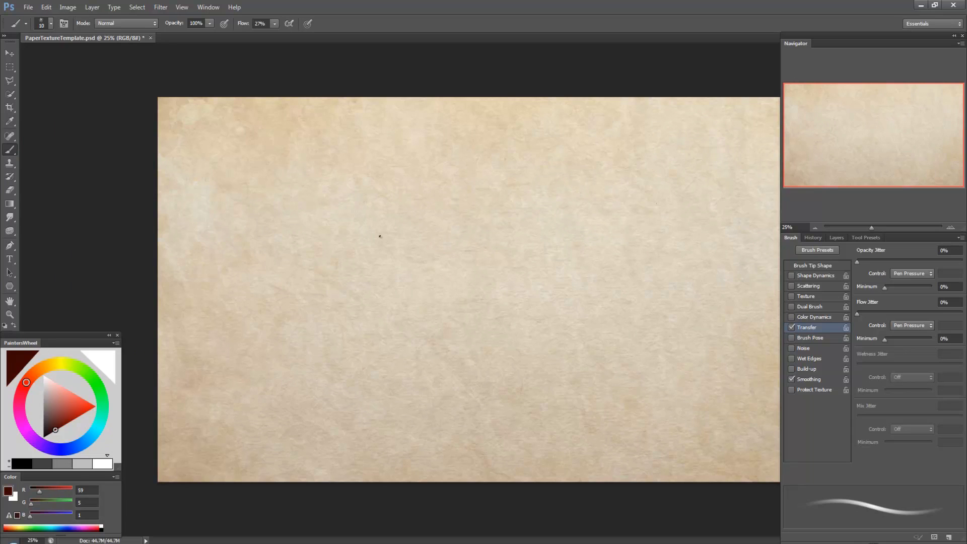
Step: Paint a test scribble with the dark red sketching brush, then undo it
{"action": "mouse_move", "coordinate": [375, 233]}
{"action": "left_mouse_down"}
{"action": "mouse_move", "coordinate": [423, 221]}
{"action": "mouse_move", "coordinate": [497, 274]}
{"action": "left_mouse_up"}
{"action": "mouse_move", "coordinate": [485, 307]}
{"action": "left_mouse_down"}
{"action": "mouse_move", "coordinate": [628, 283]}
{"action": "mouse_move", "coordinate": [588, 356]}
{"action": "mouse_move", "coordinate": [658, 360]}
{"action": "mouse_move", "coordinate": [666, 394]}
{"action": "mouse_move", "coordinate": [557, 274]}
{"action": "mouse_move", "coordinate": [537, 202]}
{"action": "mouse_move", "coordinate": [346, 316]}
{"action": "mouse_move", "coordinate": [382, 224]}
{"action": "mouse_move", "coordinate": [329, 205]}
{"action": "mouse_move", "coordinate": [354, 146]}
{"action": "left_mouse_up"}
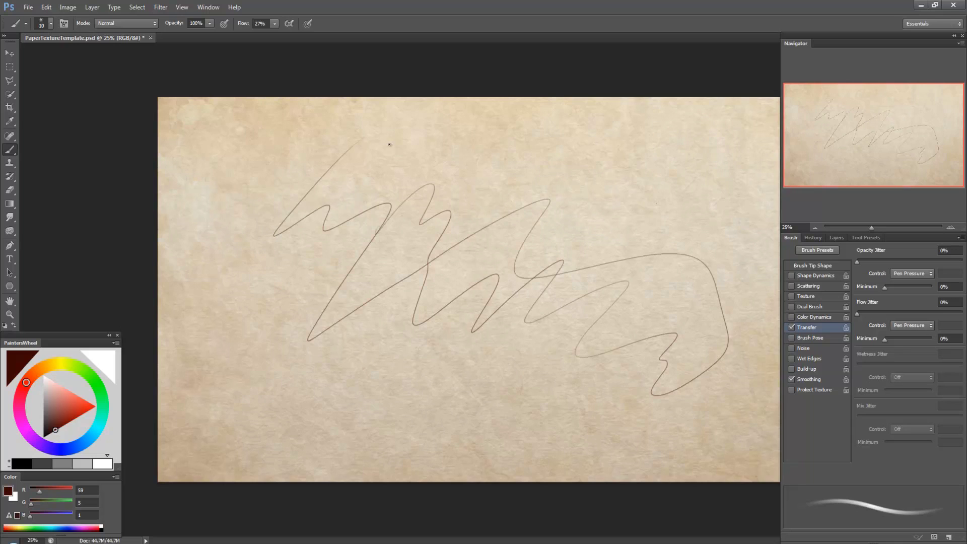
{"action": "key", "text": "ctrl+z"}
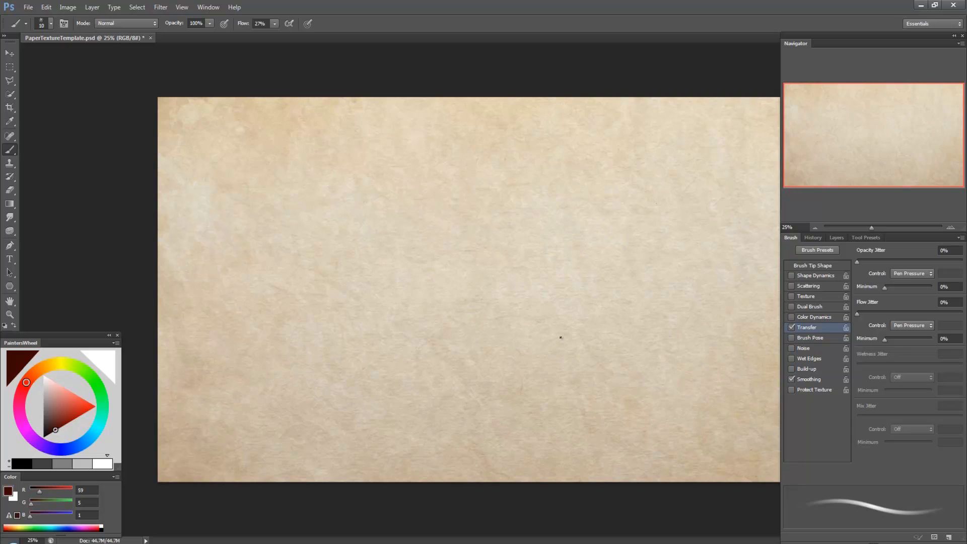
Step: Show the Tool Presets panel and scroll through the saved brush presets
{"action": "left_click", "coordinate": [873, 236]}
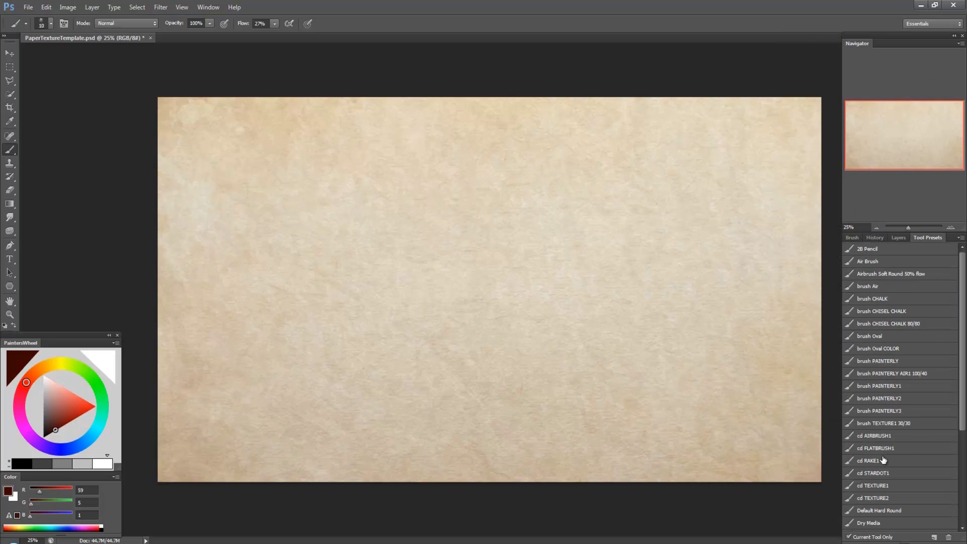
{"action": "scroll", "coordinate": [961, 271], "scroll_direction": "down", "scroll_amount": 4}
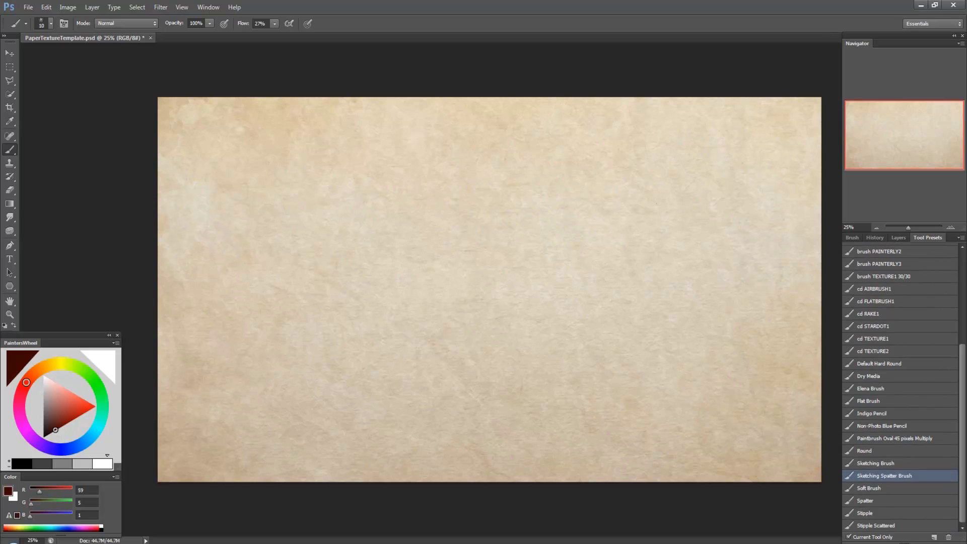
{"action": "scroll", "coordinate": [939, 270], "scroll_direction": "up", "scroll_amount": 4}
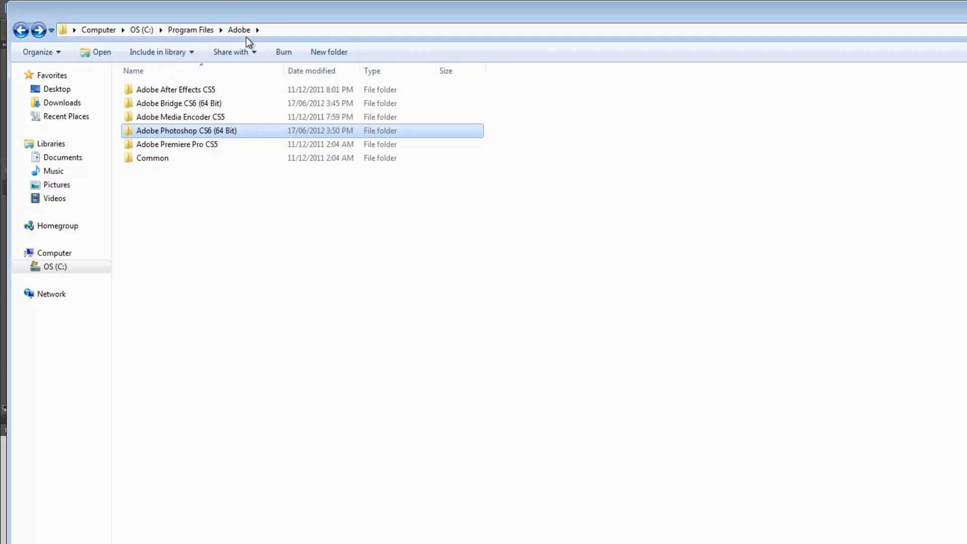
Step: Navigate to Adobe Photoshop CS6 (64 Bit)\Presets\Tools to find the saved .tpl files
{"action": "double_click", "coordinate": [234, 131]}
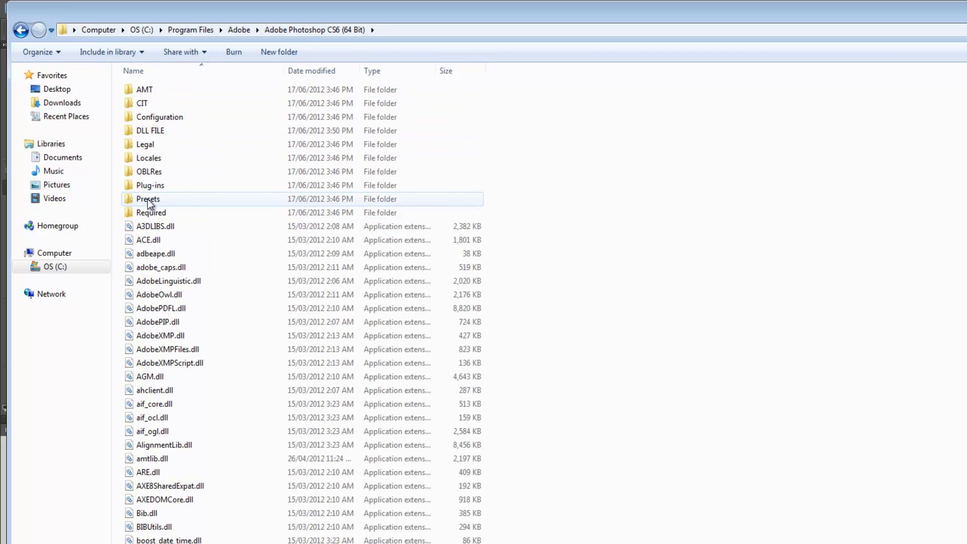
{"action": "double_click", "coordinate": [205, 202]}
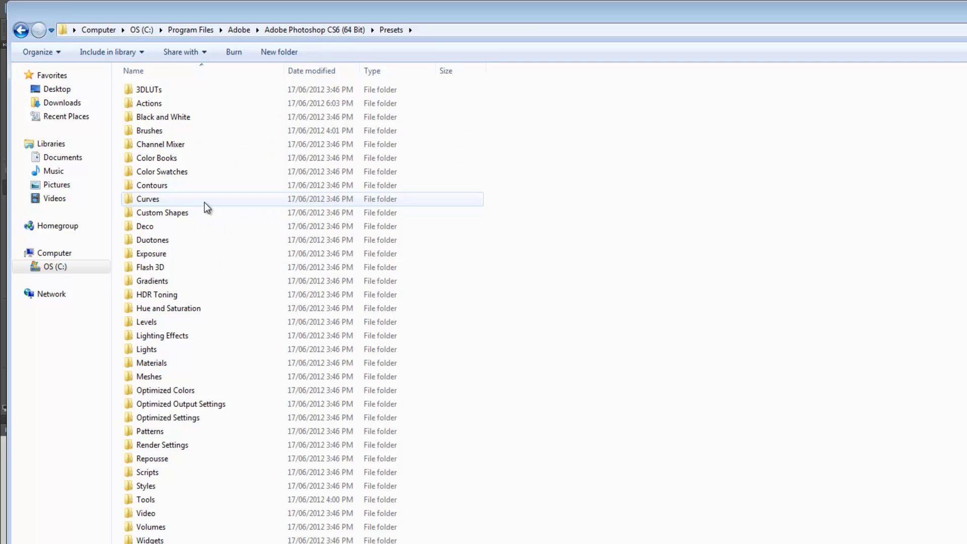
{"action": "double_click", "coordinate": [153, 500]}
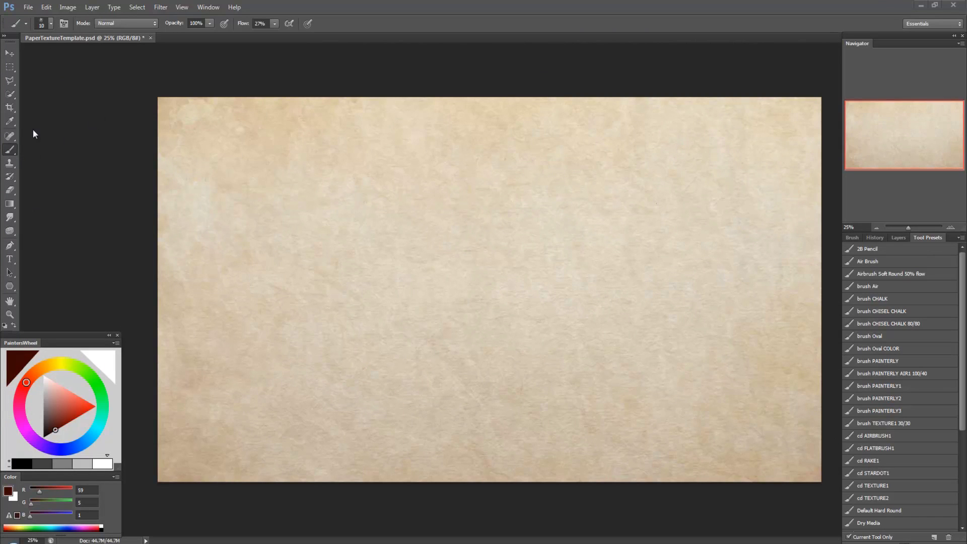
Step: Switch to the Eraser tool and list its presets, Dusso Eraser through Z-Soft Eraser 125
{"action": "left_click", "coordinate": [10, 190]}
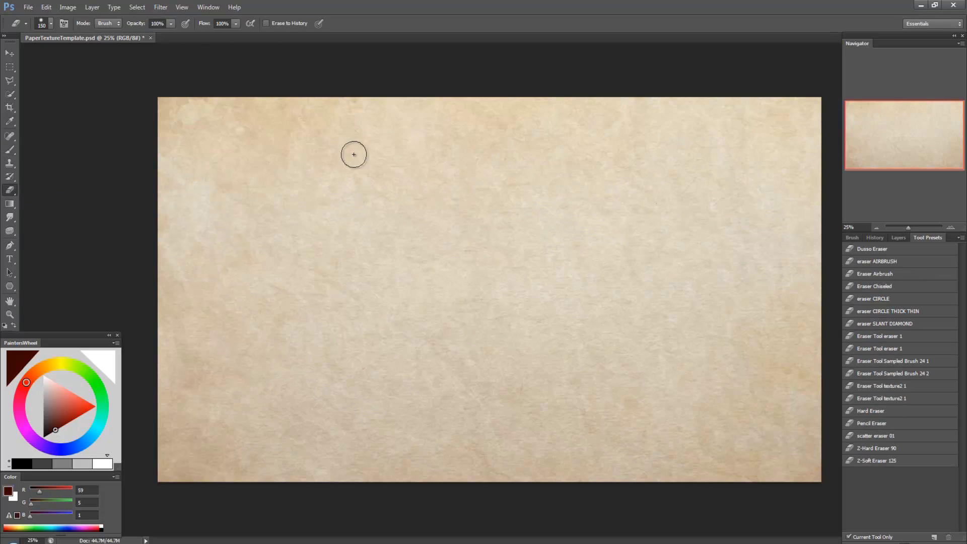
{"action": "left_click", "coordinate": [26, 24]}
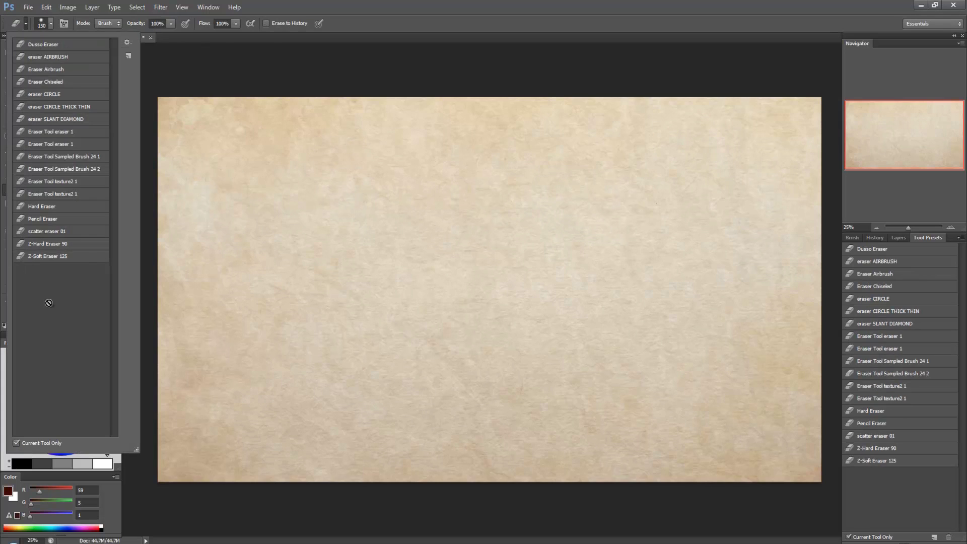
{"action": "left_click", "coordinate": [403, 142]}
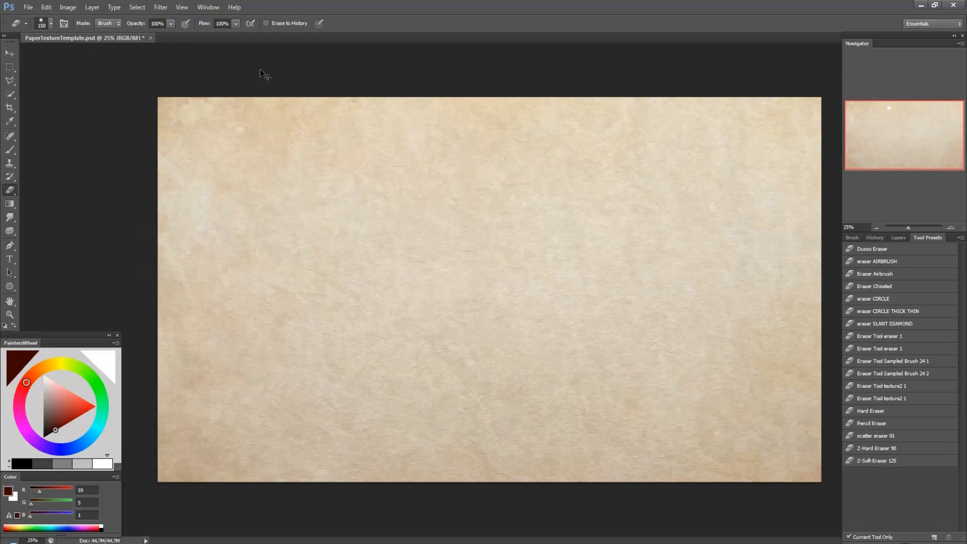
{"action": "left_click", "coordinate": [27, 25]}
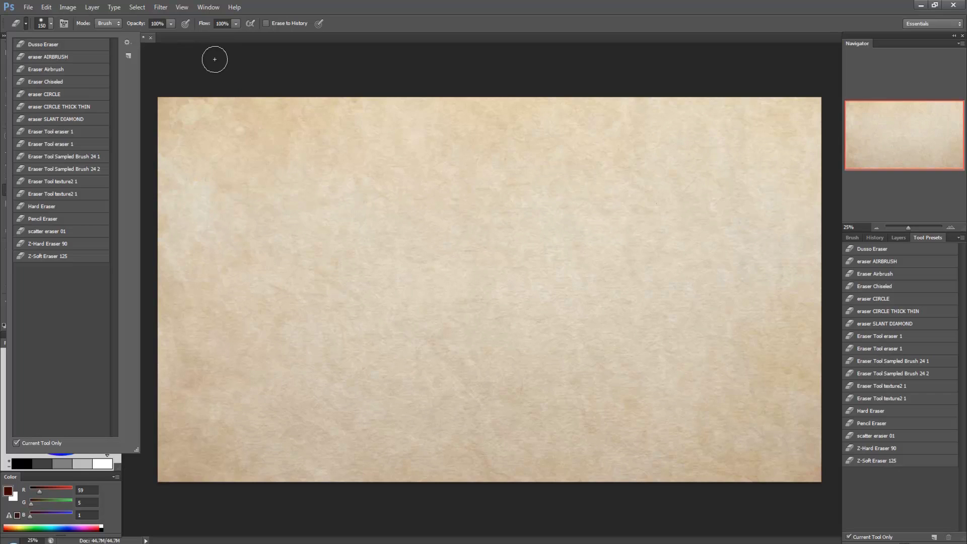
{"action": "left_click", "coordinate": [325, 73]}
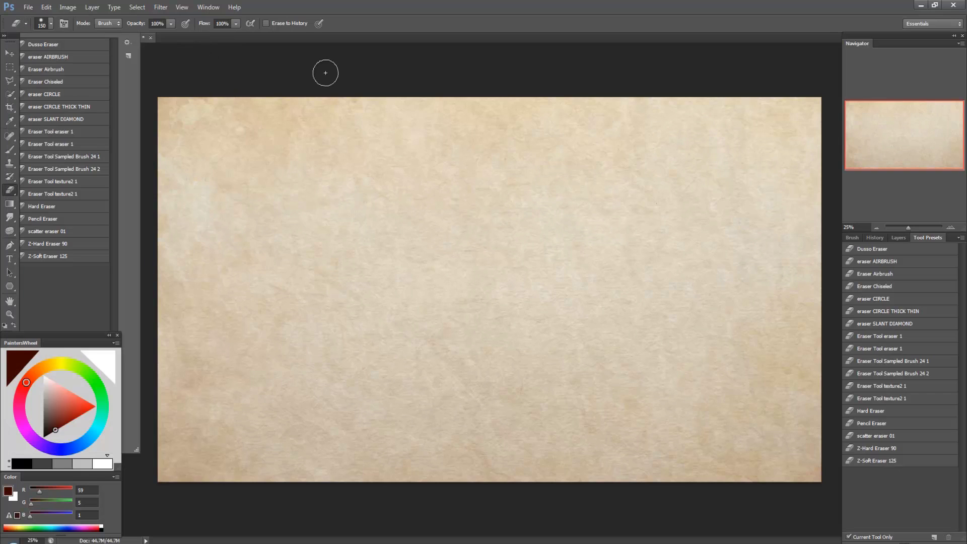